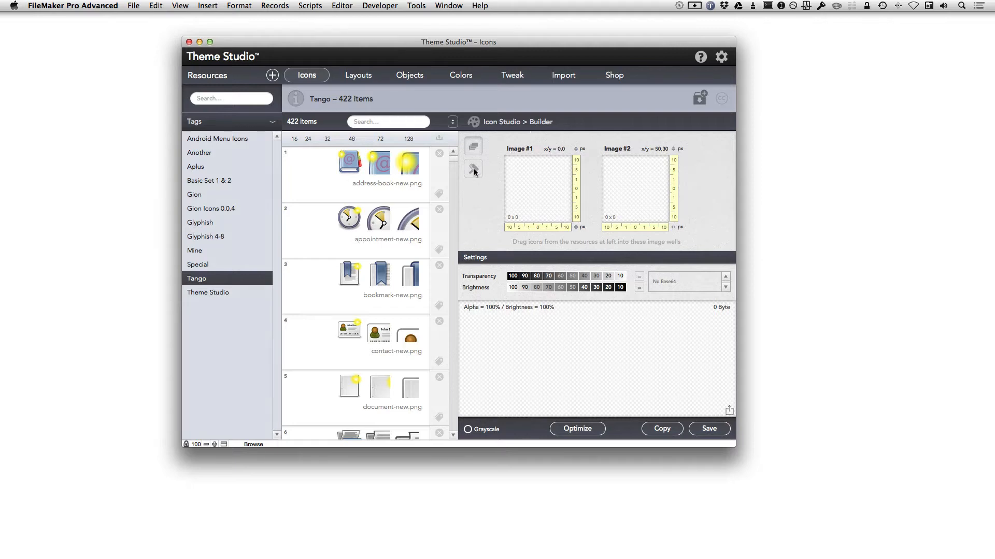
Put the 128 px document-print-preview icon in Image #1 and the 48 px document-new icon in Image #2.
click(474, 170)
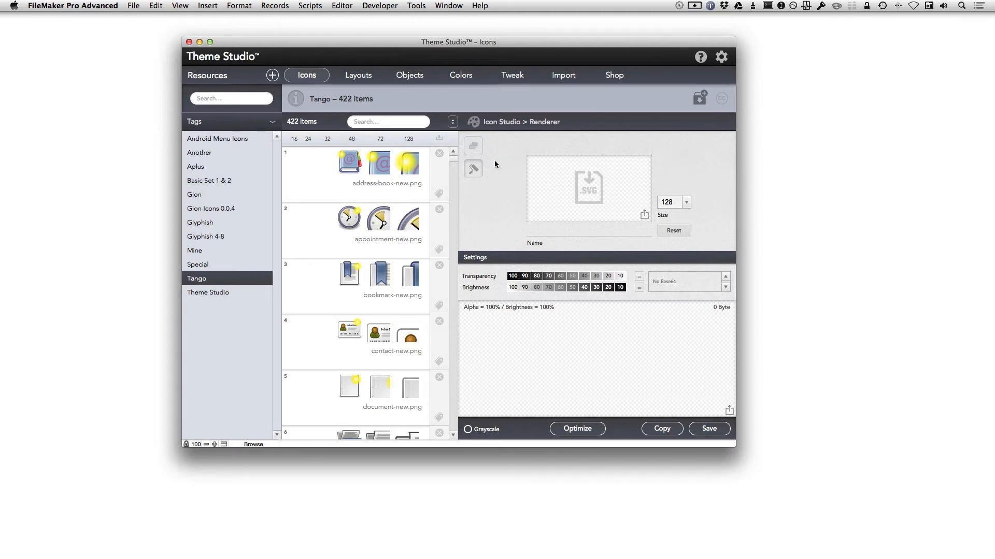
click(474, 147)
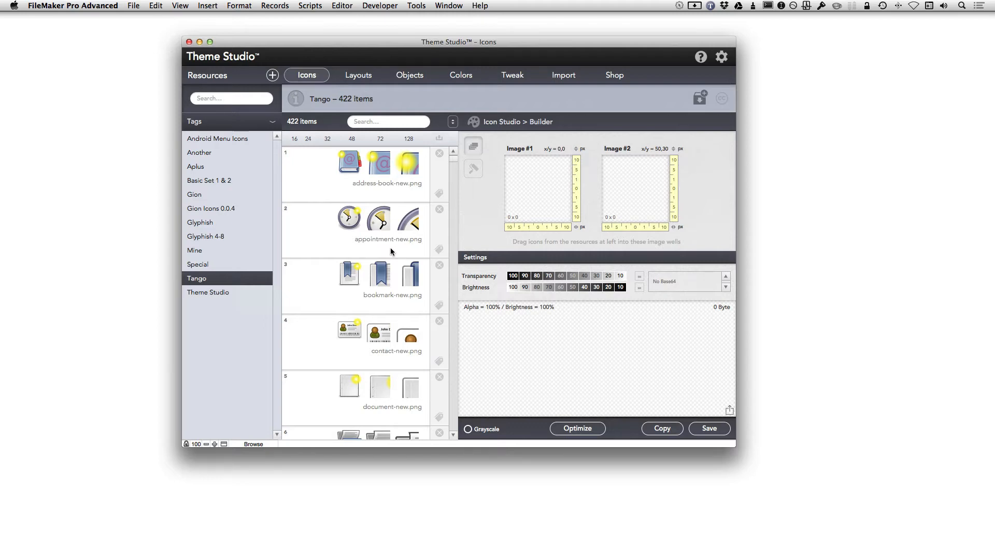
scroll(390, 251, down, 5)
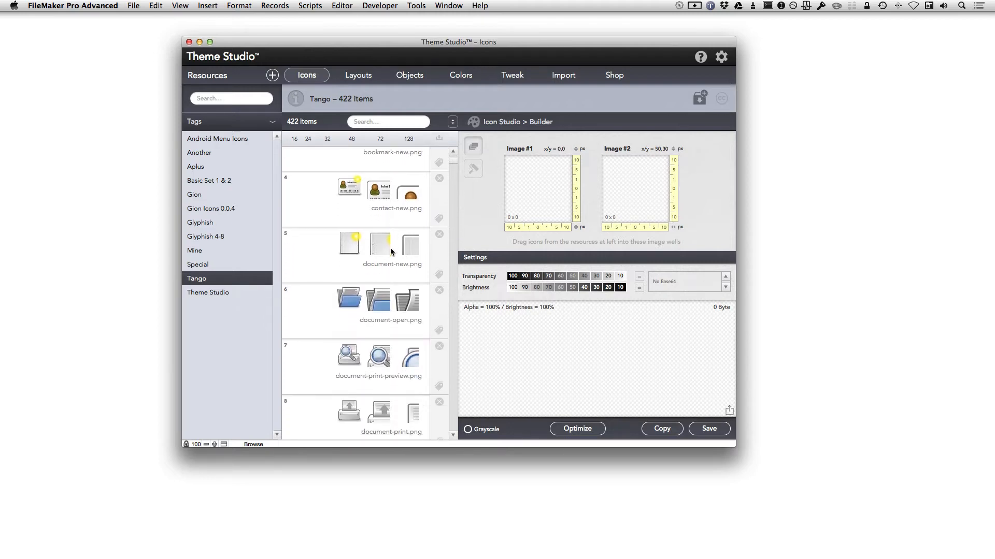
scroll(391, 252, down, 3)
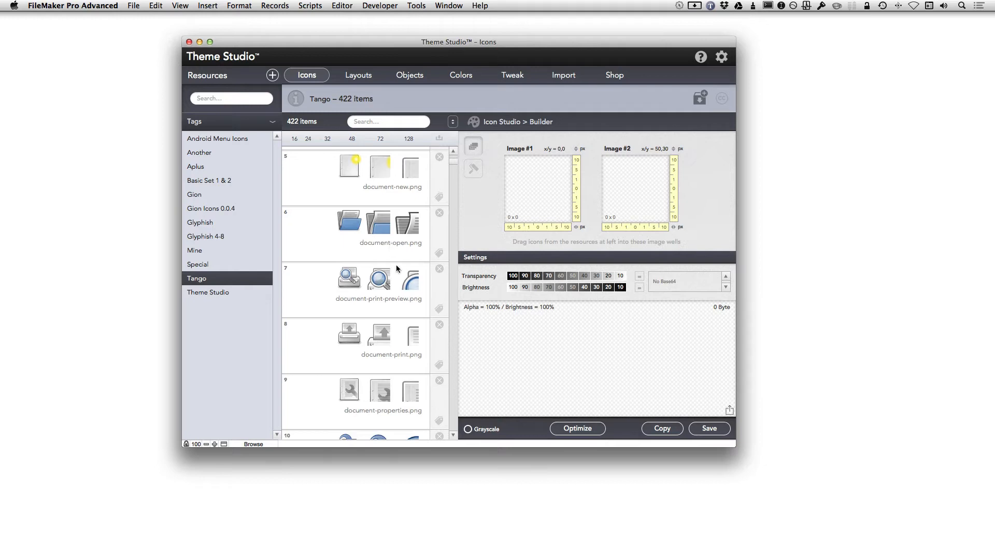
drag(408, 286, 526, 201)
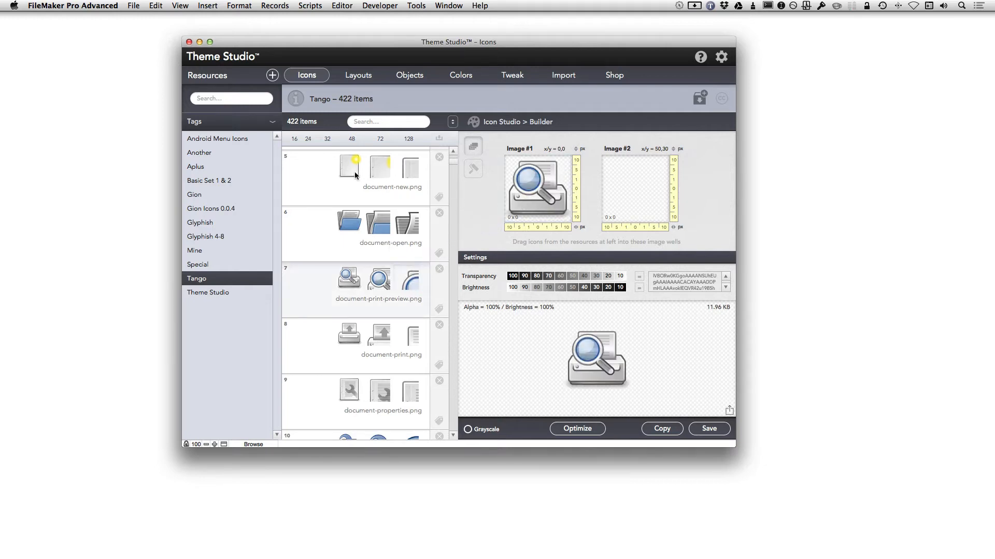
drag(349, 168, 640, 192)
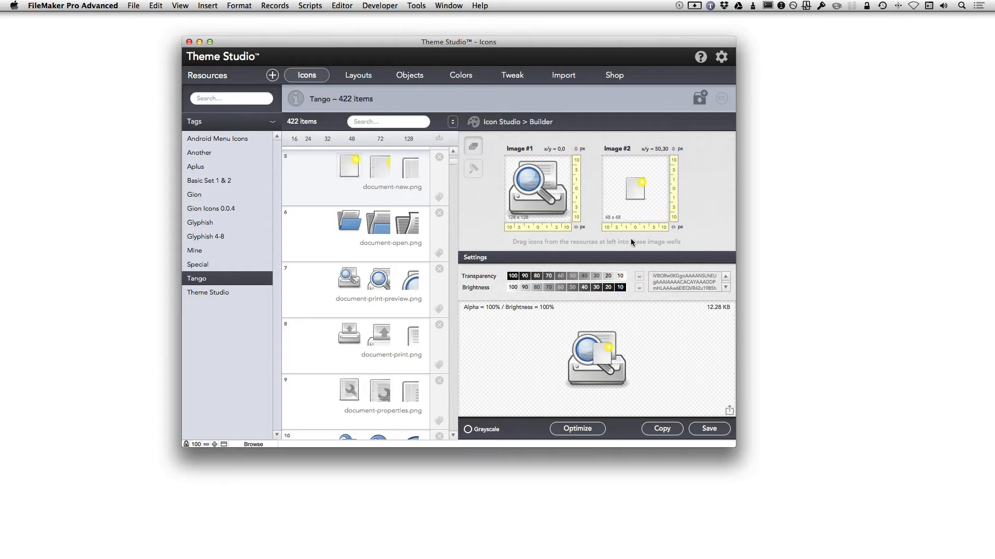
Nudge the document-new overlay right three times and down five times toward the bottom-right corner.
click(663, 230)
click(664, 229)
click(663, 230)
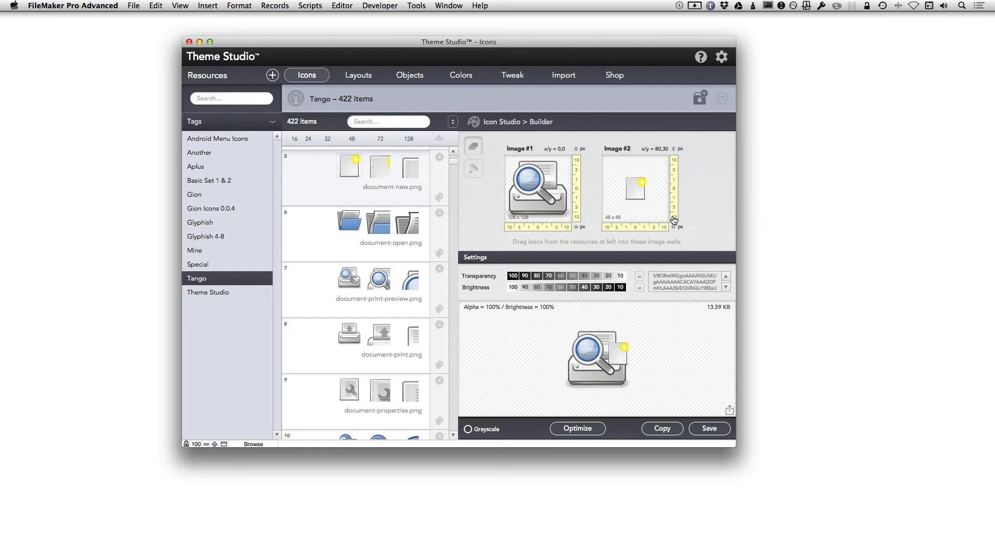
click(673, 218)
click(674, 218)
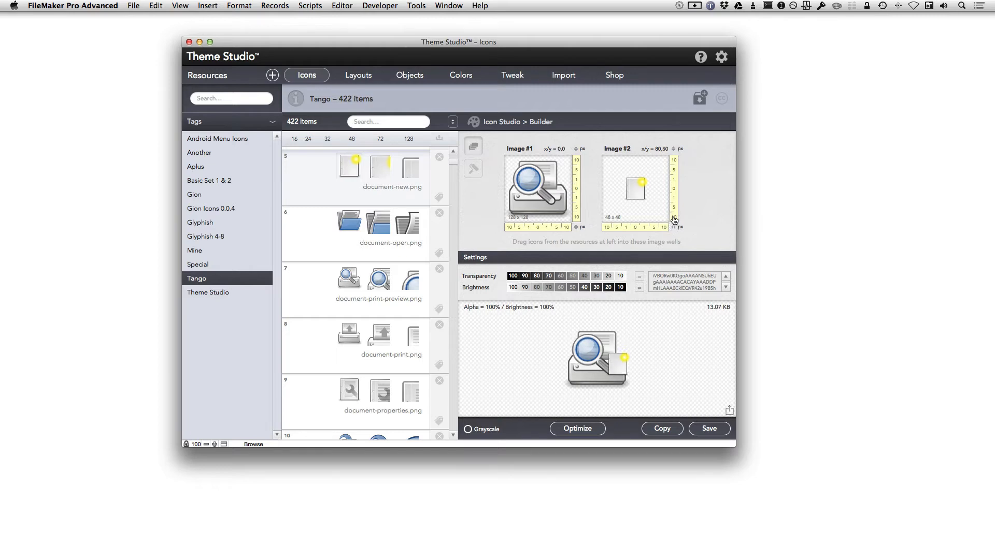
click(673, 218)
click(673, 218)
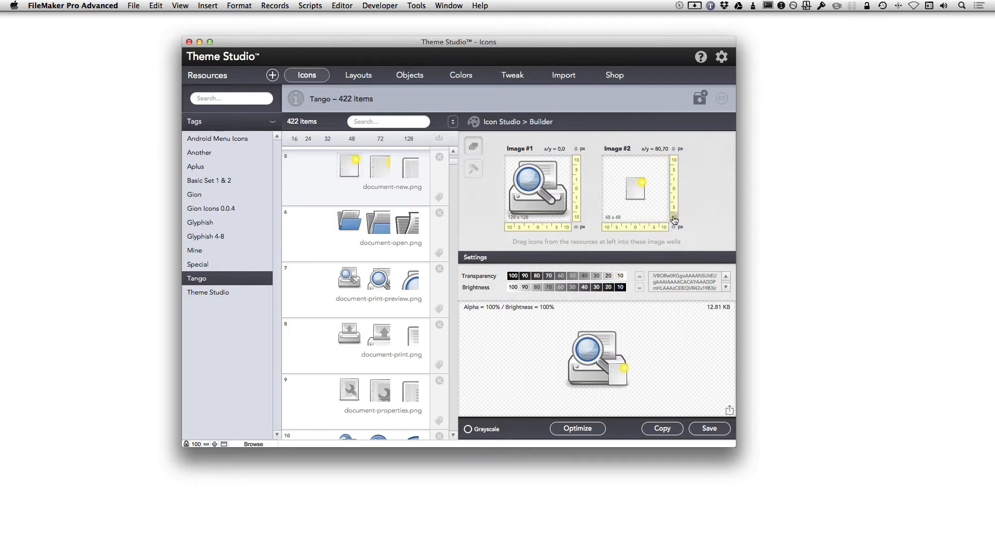
click(674, 219)
click(452, 122)
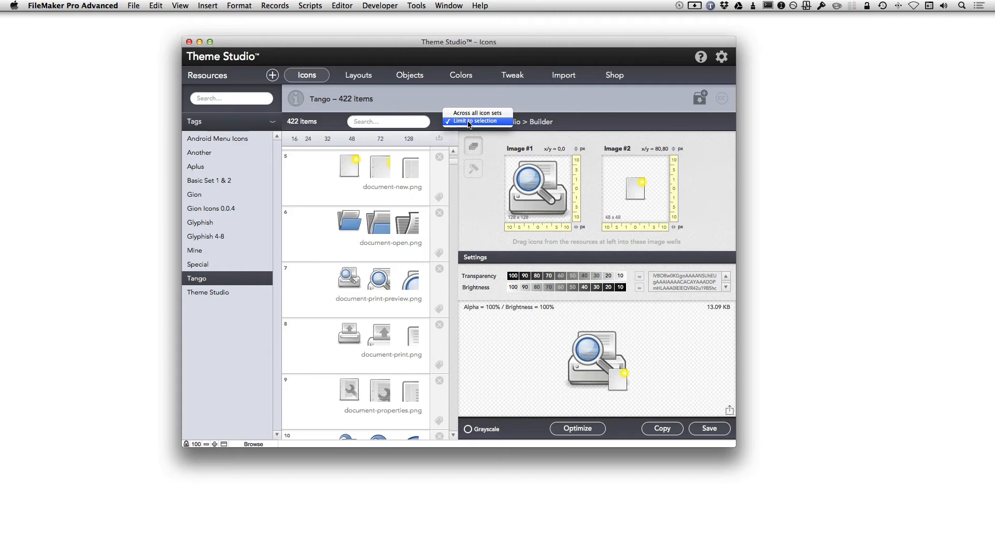
click(393, 124)
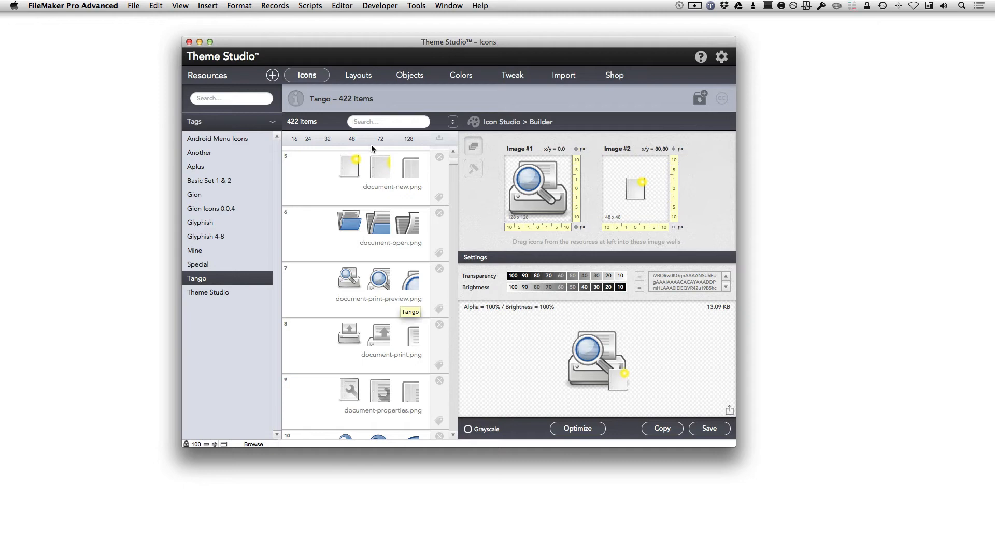
Enter 'preview' in the Tango icon list's search field.
text(pr)
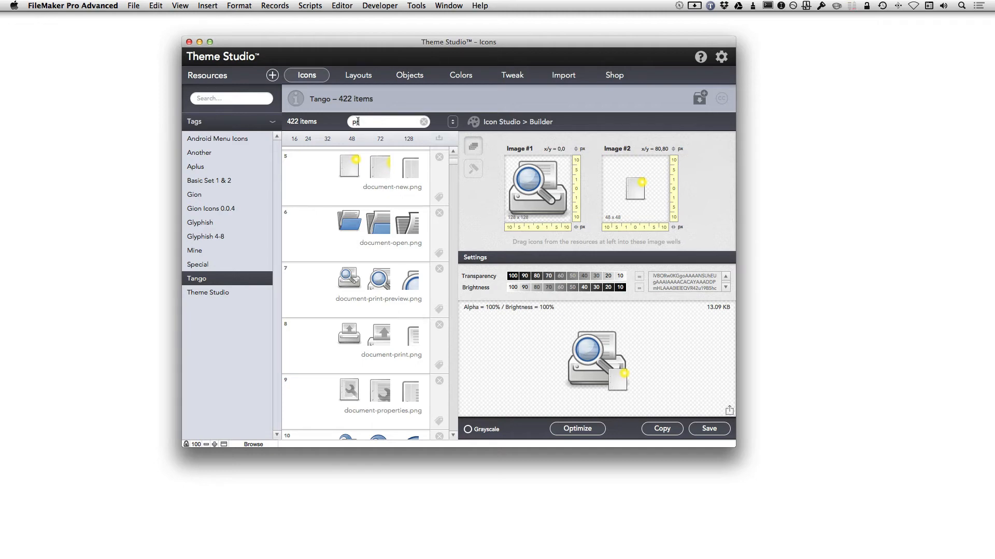
text(eview)
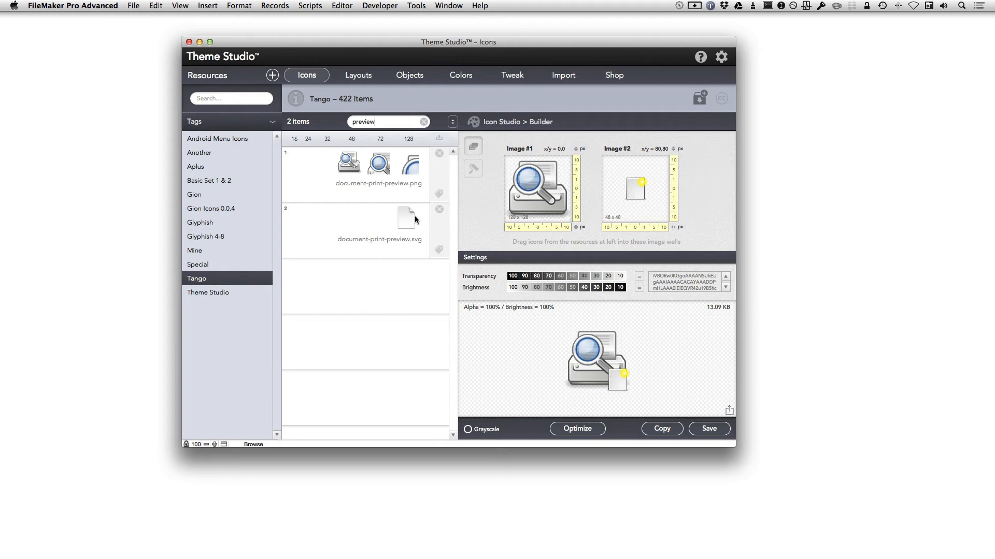
Render document-print-preview.svg at 256 px and use that rendering as the Image #1 base.
click(475, 168)
drag(411, 225, 597, 195)
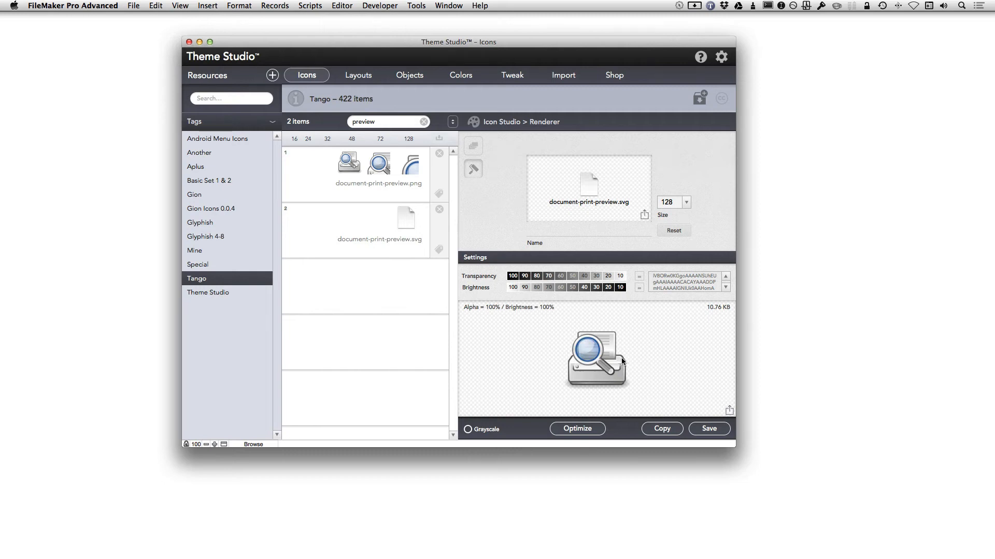
click(686, 202)
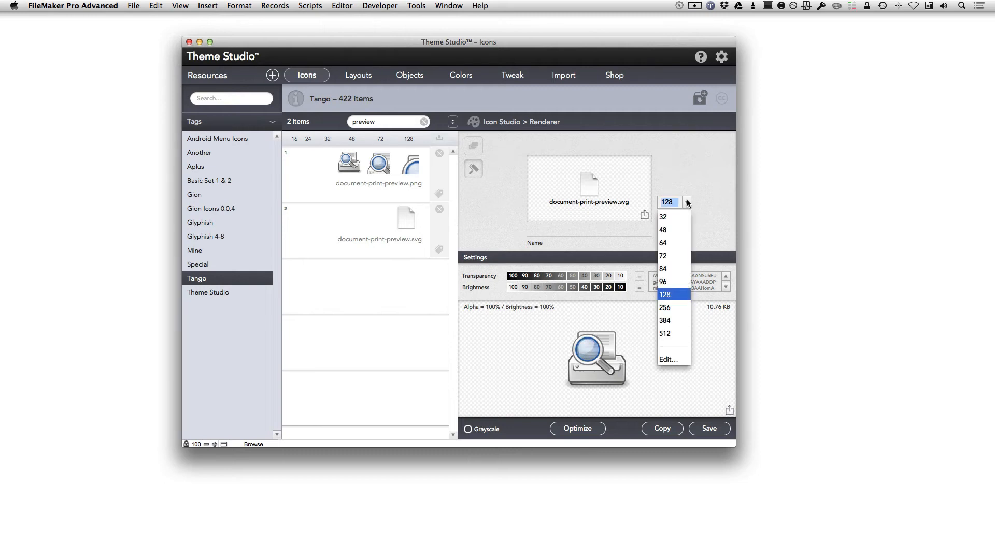
click(673, 310)
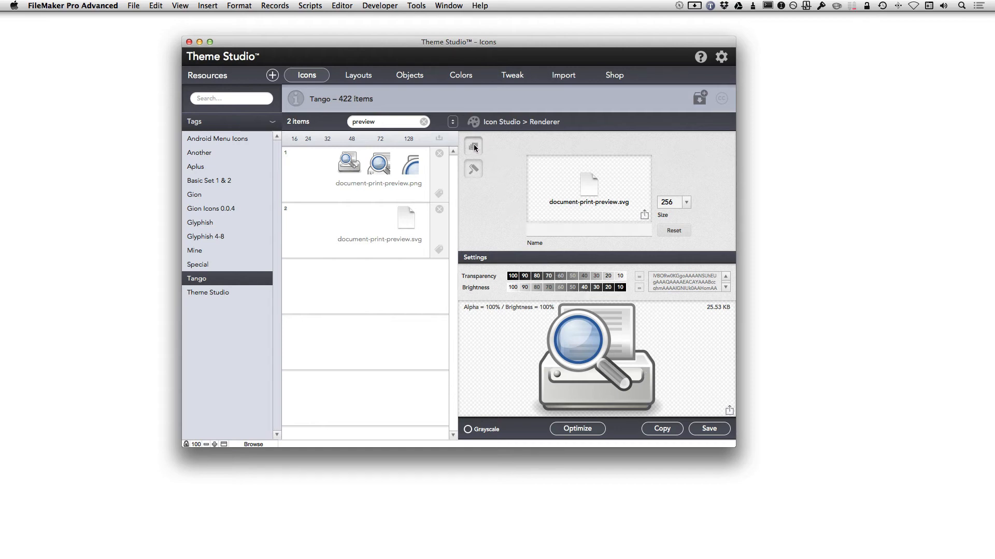
click(474, 148)
drag(583, 341, 539, 188)
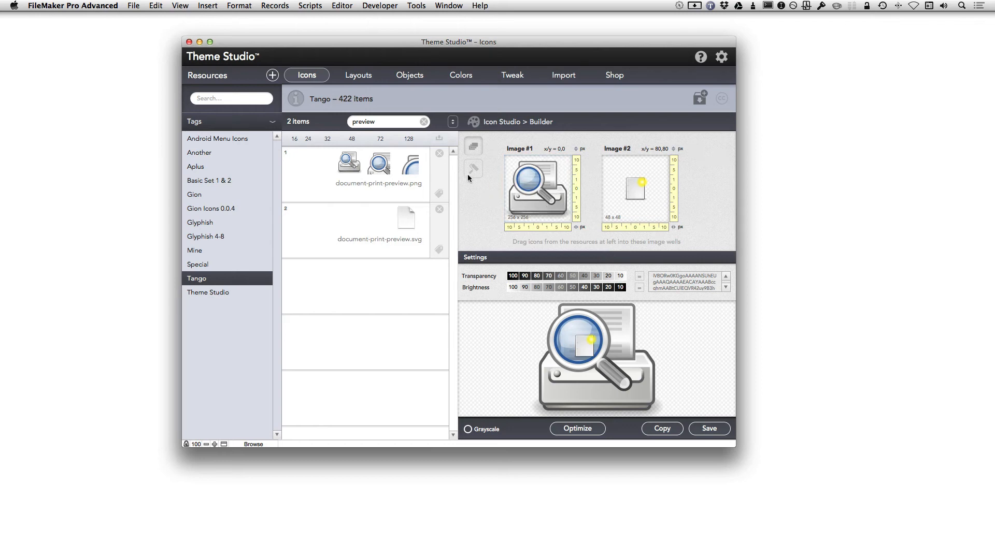
Clear the preview search and list the icons tagged Theme Studio.
click(424, 122)
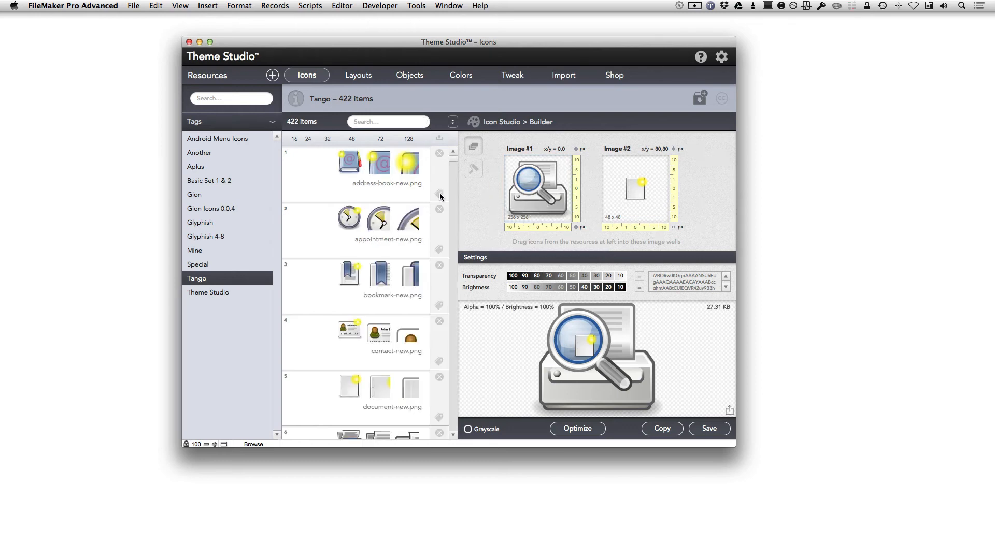
scroll(453, 239, down, 5)
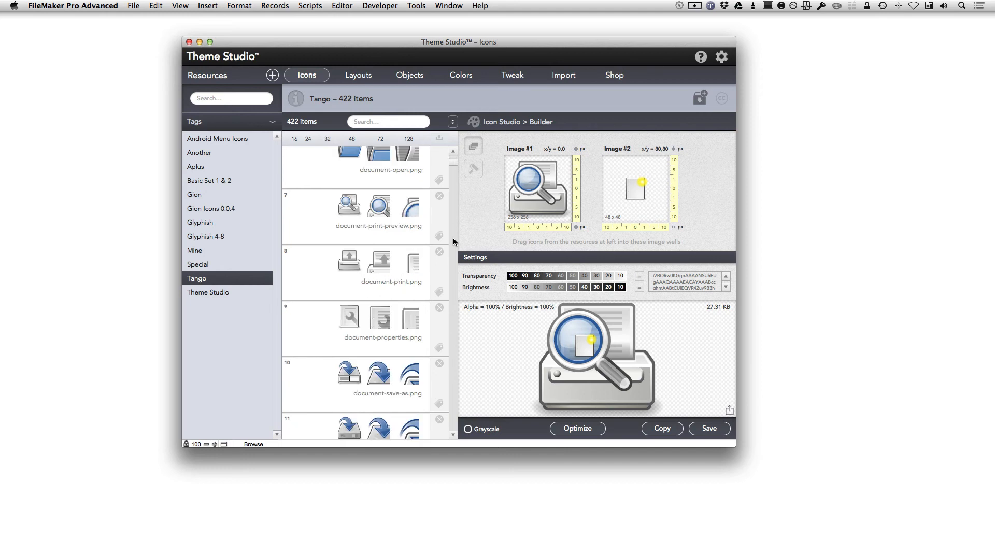
scroll(453, 238, down, 5)
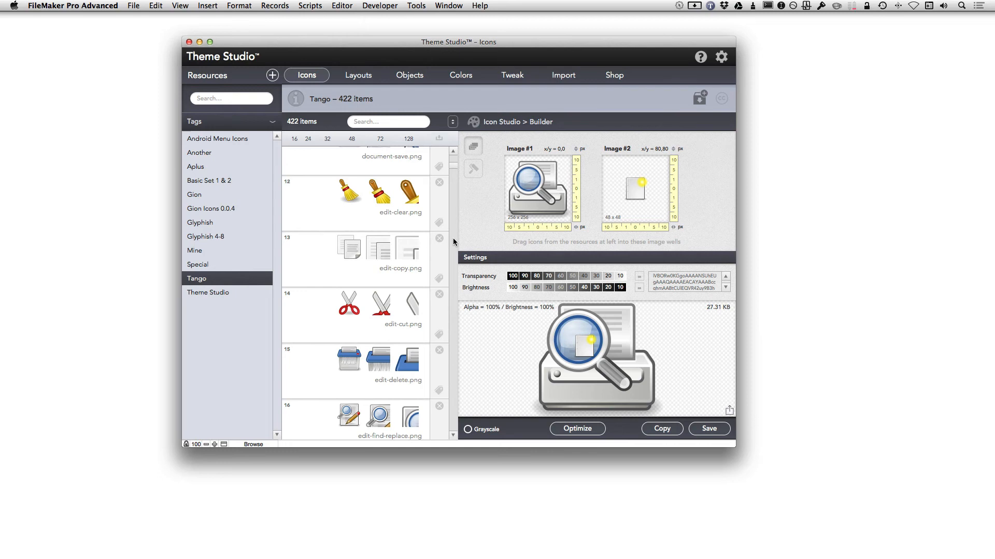
click(239, 294)
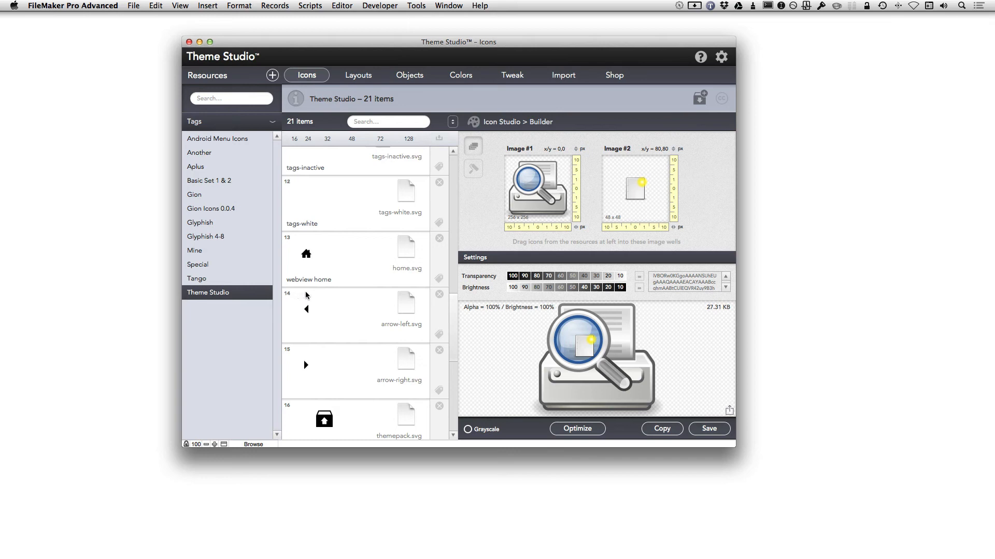
scroll(368, 294, up, 4)
scroll(368, 294, up, 6)
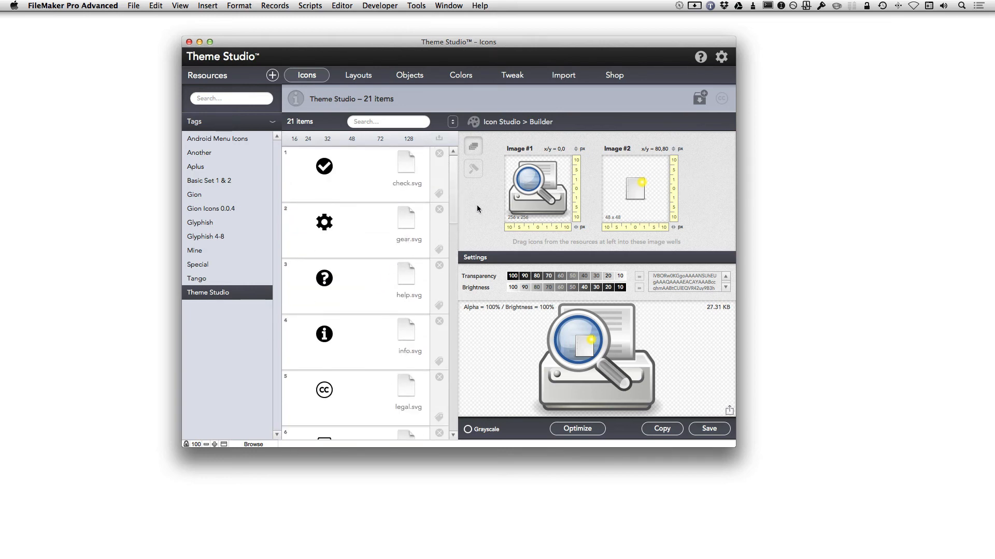
Render check.svg at 64 px, correcting an accidental 84 px choice.
click(473, 168)
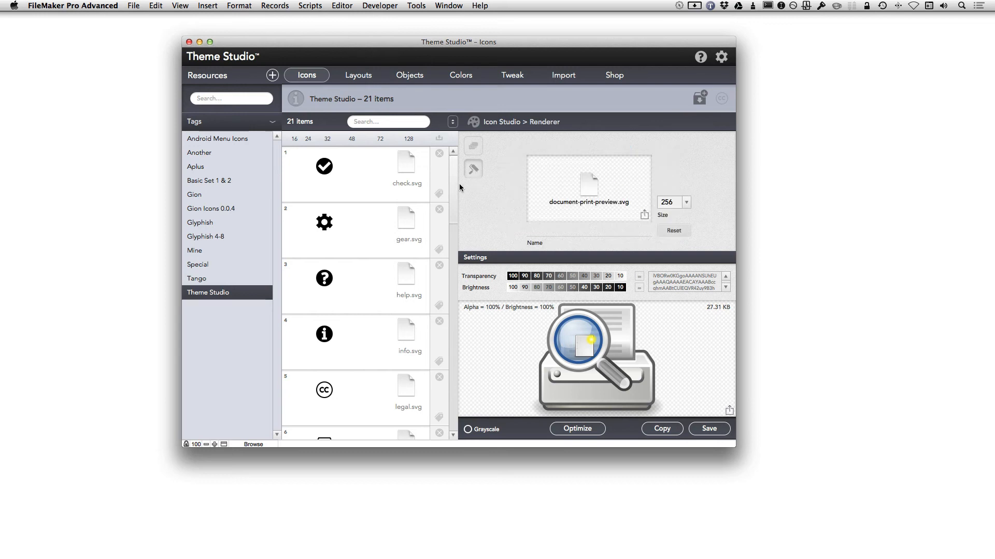
drag(451, 188, 583, 190)
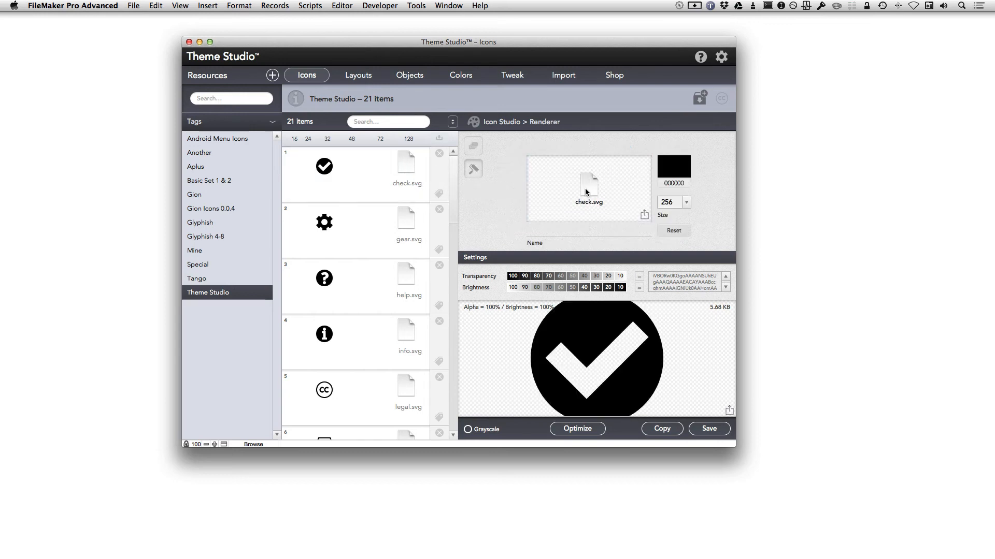
click(686, 203)
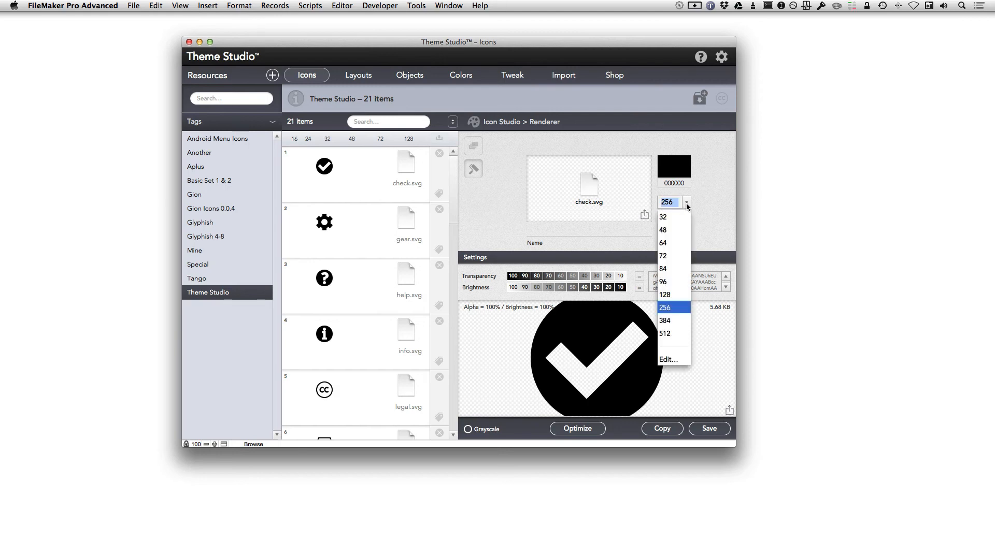
click(671, 269)
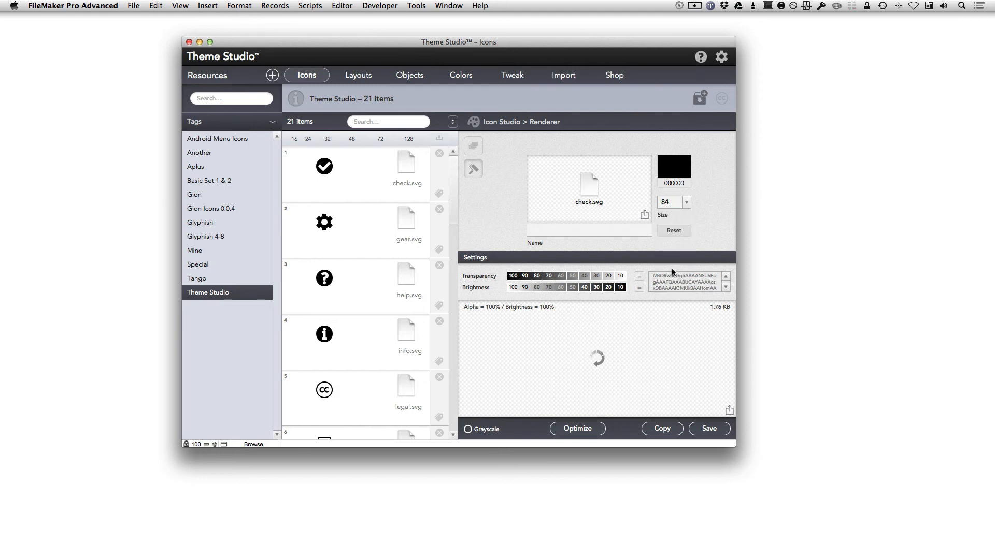
click(686, 203)
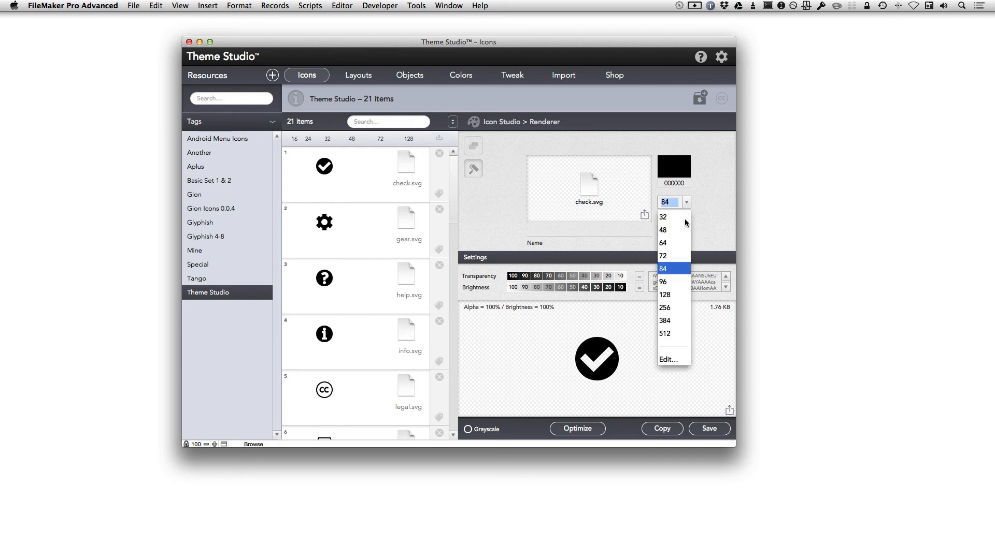
click(671, 247)
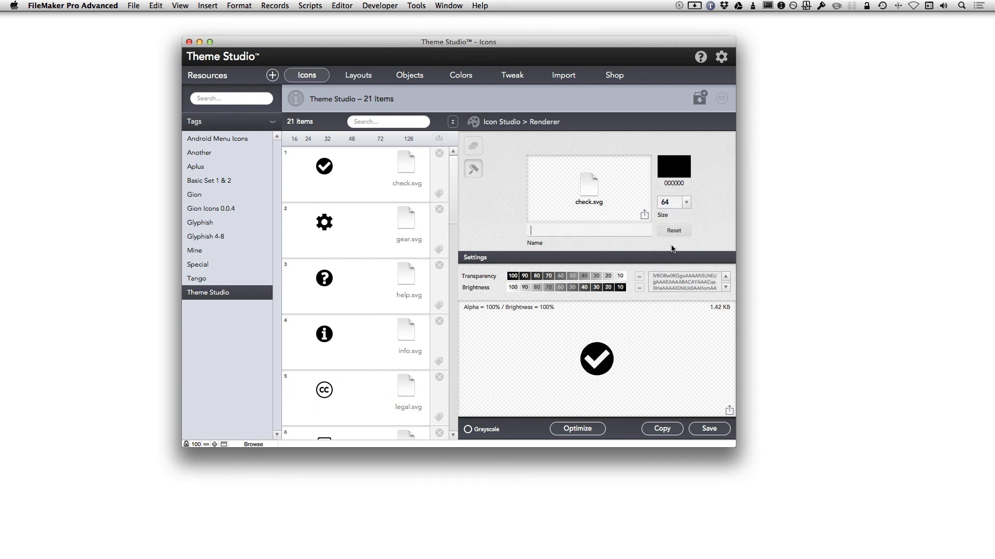
Colour the checkmark green with hex 00ff00 and return to the composite builder.
click(674, 183)
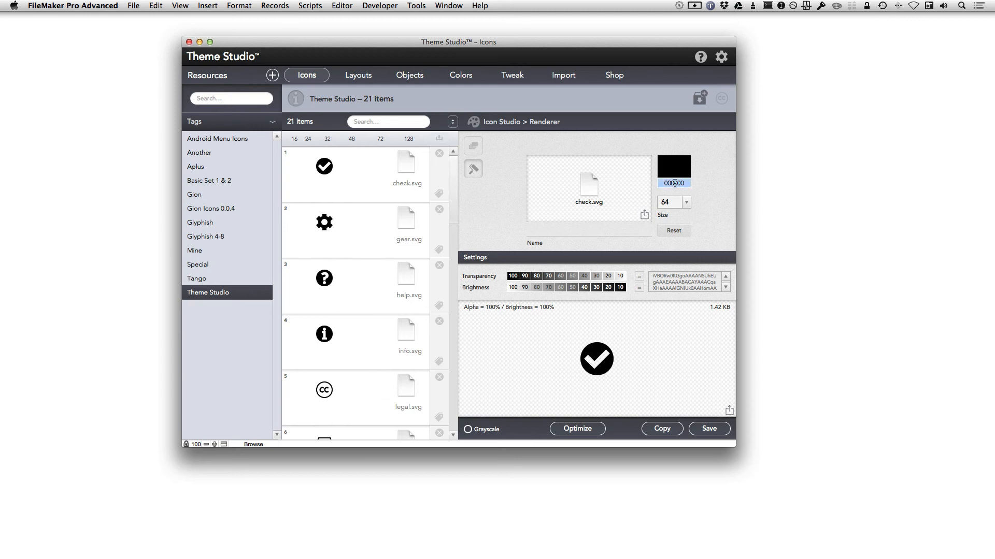
text(00ff00)
key(Return)
click(473, 148)
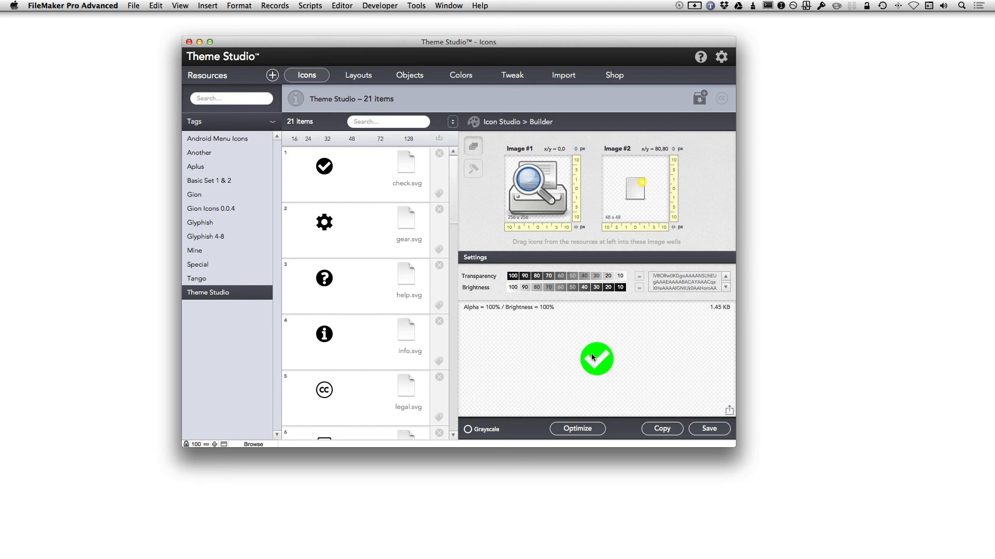
Place the green checkmark as Image #2 and shift it 100 px to the right.
drag(591, 353, 638, 188)
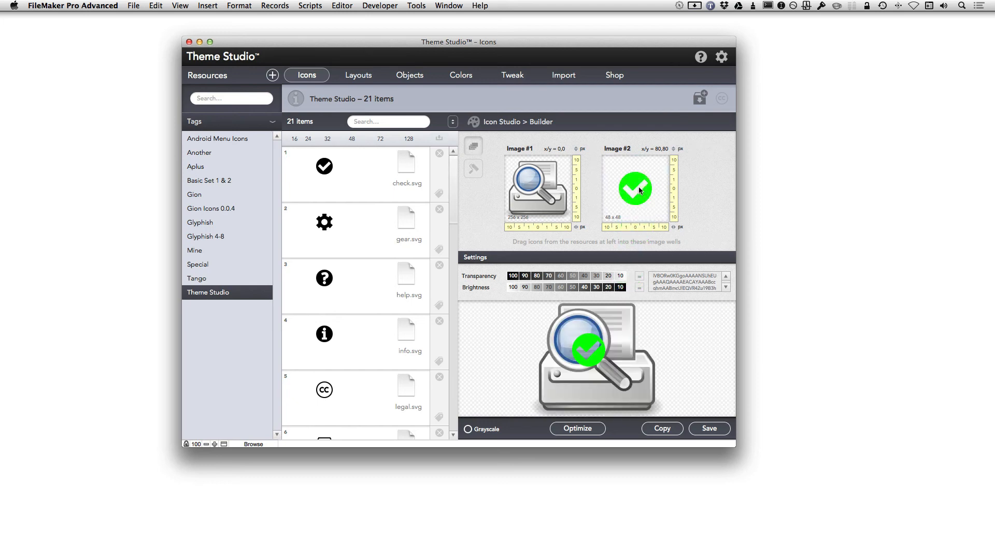
click(664, 228)
click(664, 228)
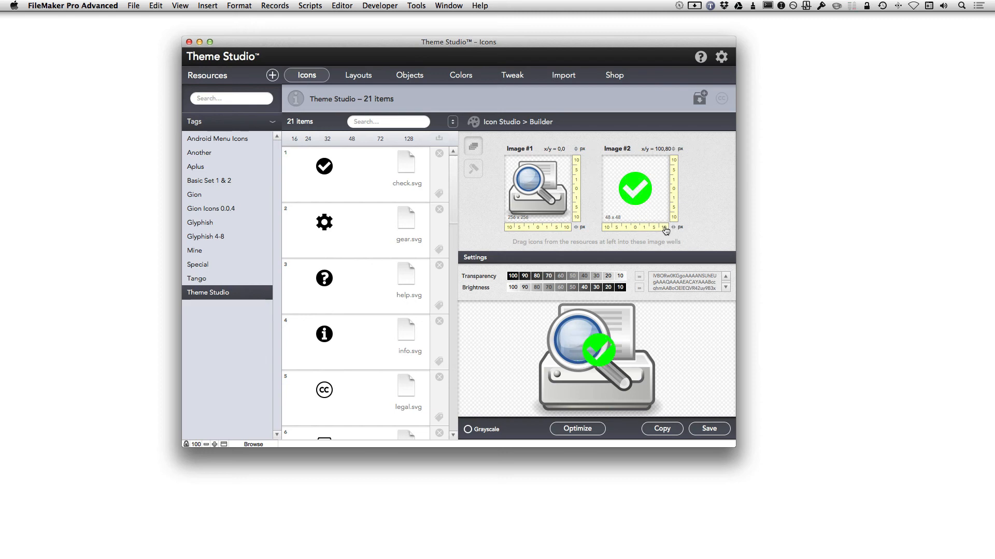
click(665, 228)
click(664, 228)
click(664, 228)
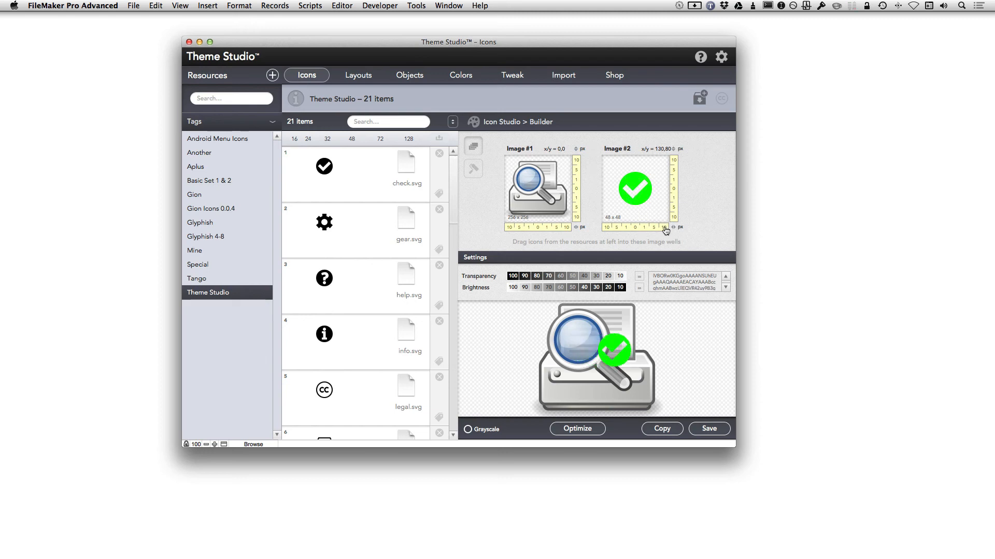
click(665, 227)
click(665, 228)
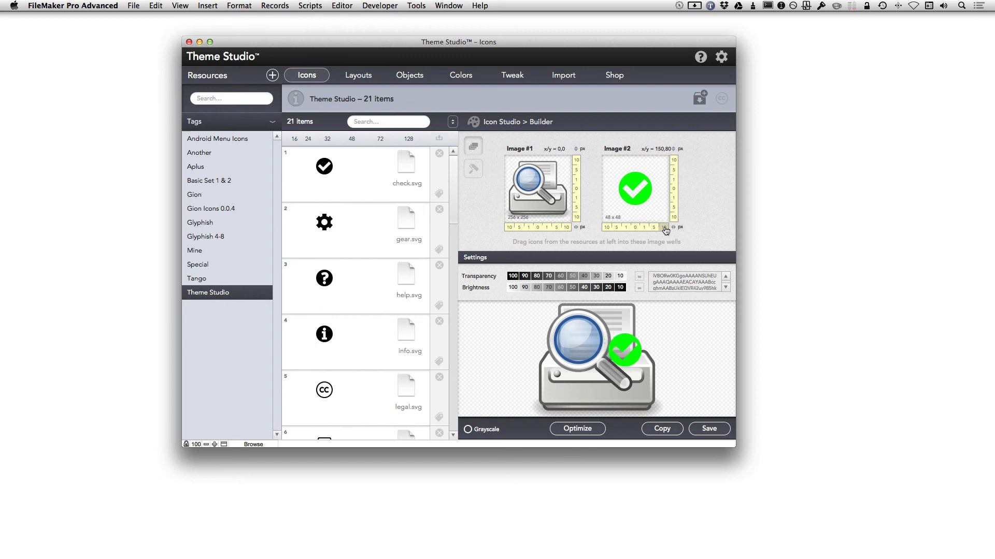
click(664, 228)
click(665, 228)
click(665, 227)
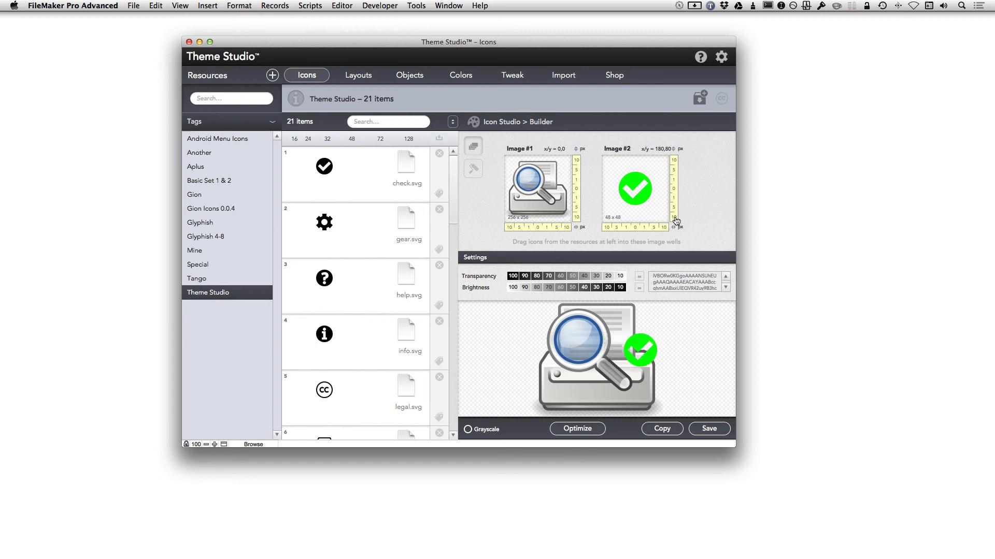
Move the checkmark 90 px down so it sits at offset 180,170.
click(676, 221)
click(676, 221)
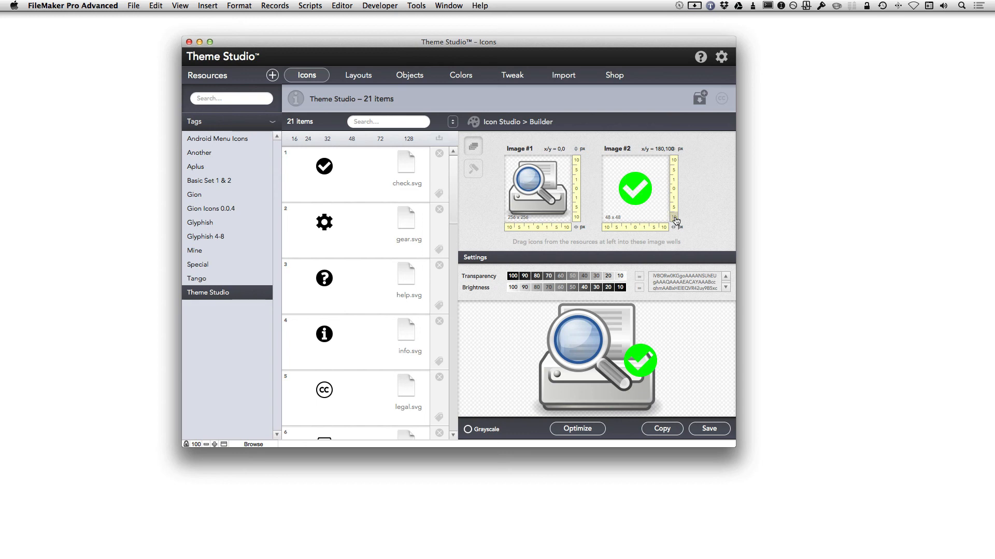
click(676, 222)
click(676, 221)
click(676, 221)
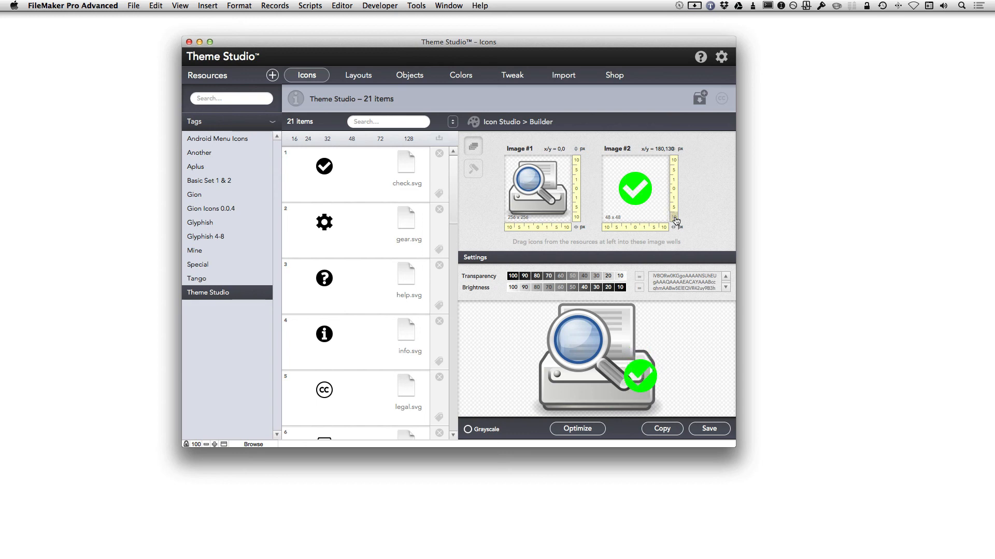
click(676, 221)
click(676, 222)
click(676, 221)
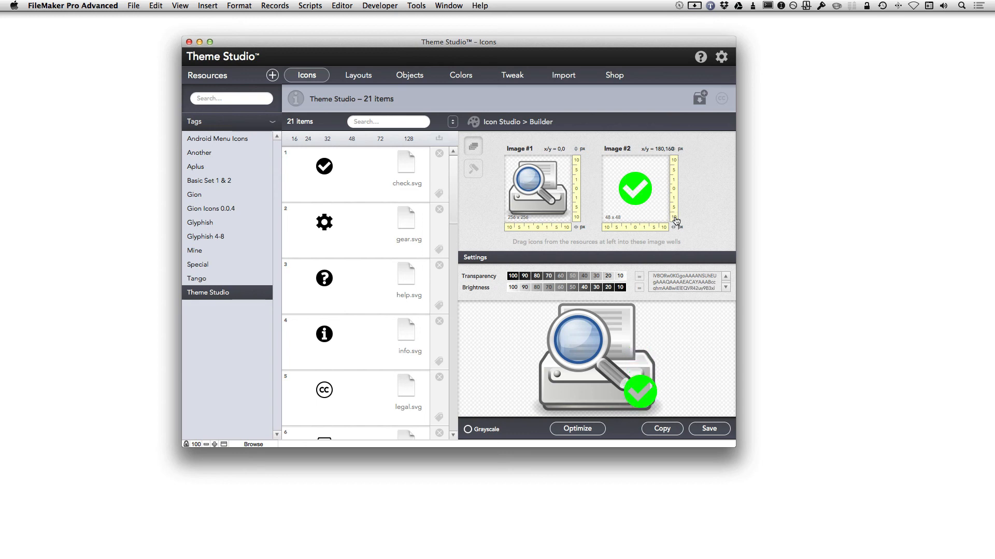
click(676, 221)
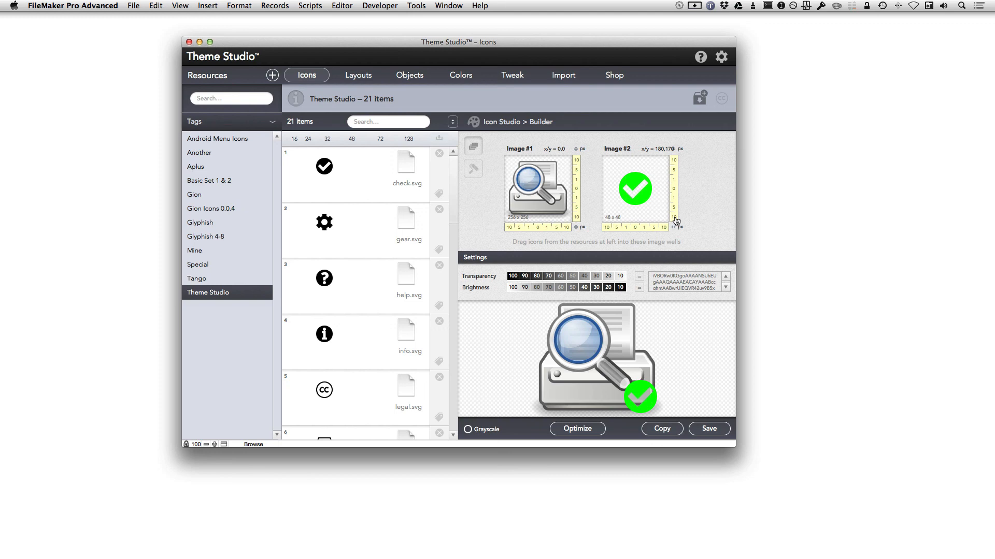
Nudge the checkmark to 190,180 and optimize the composite from 28.19 KB to 11.32 KB.
click(676, 221)
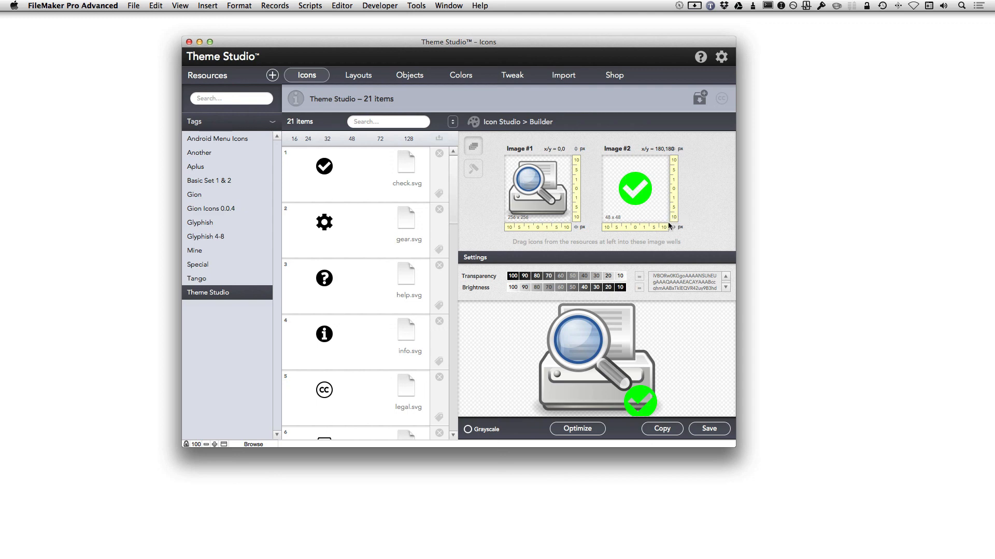
click(664, 227)
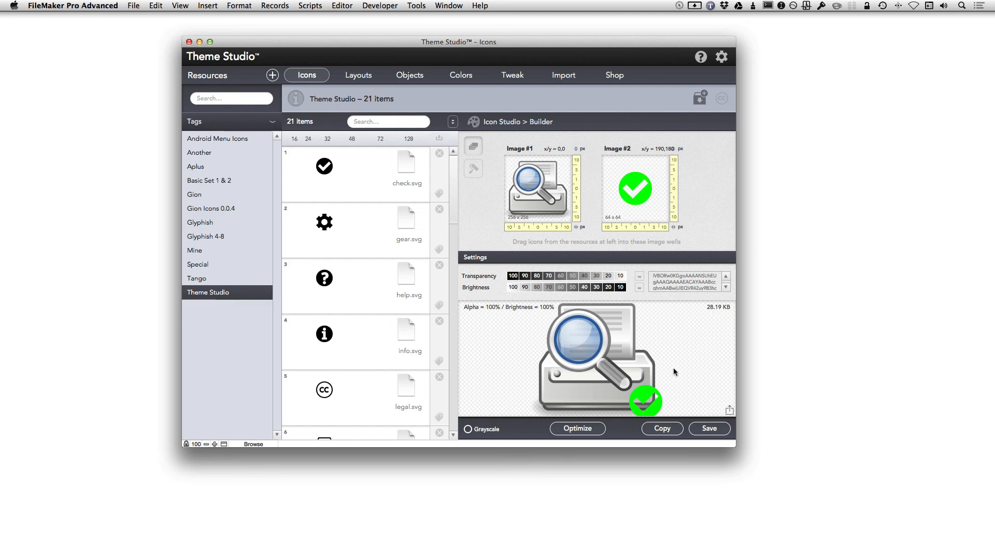
click(599, 429)
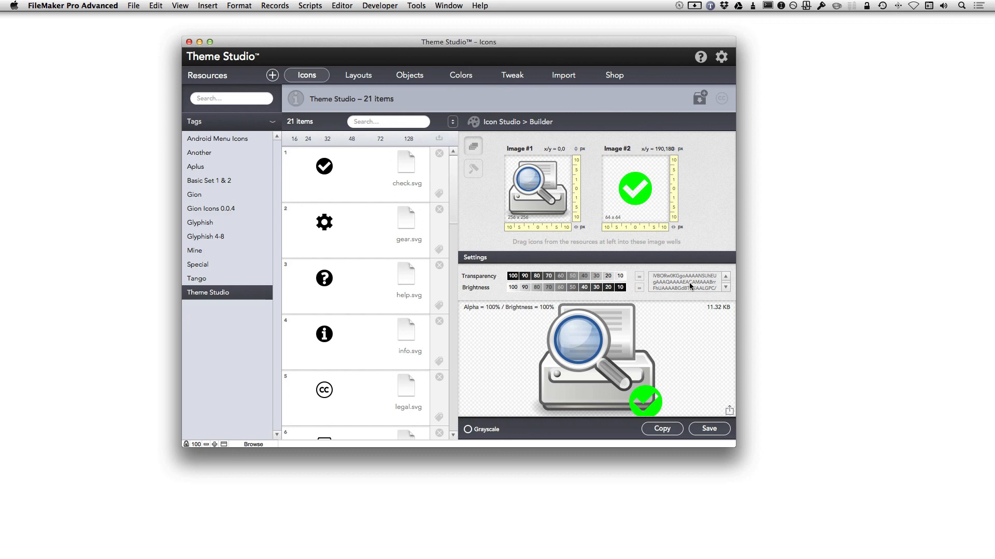
scroll(689, 283, down, 15)
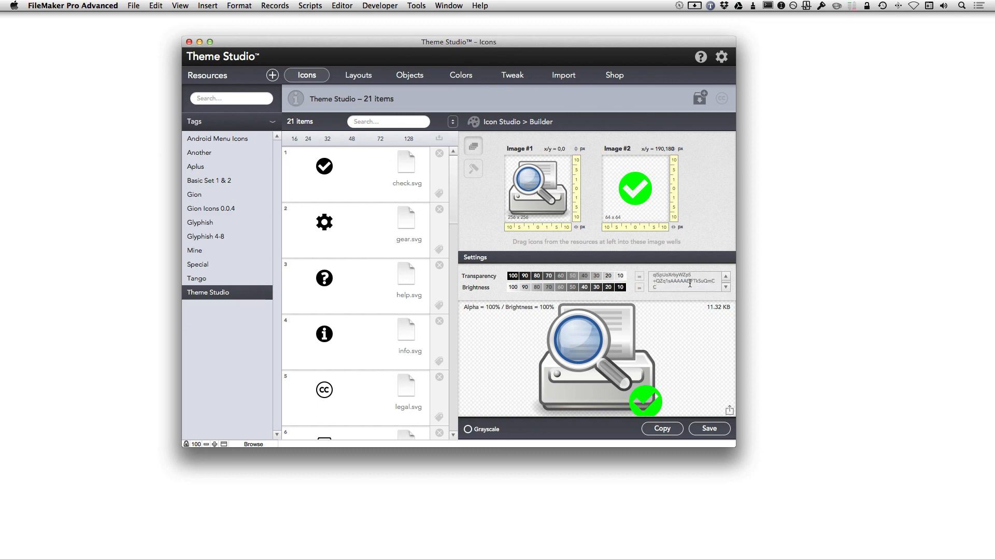